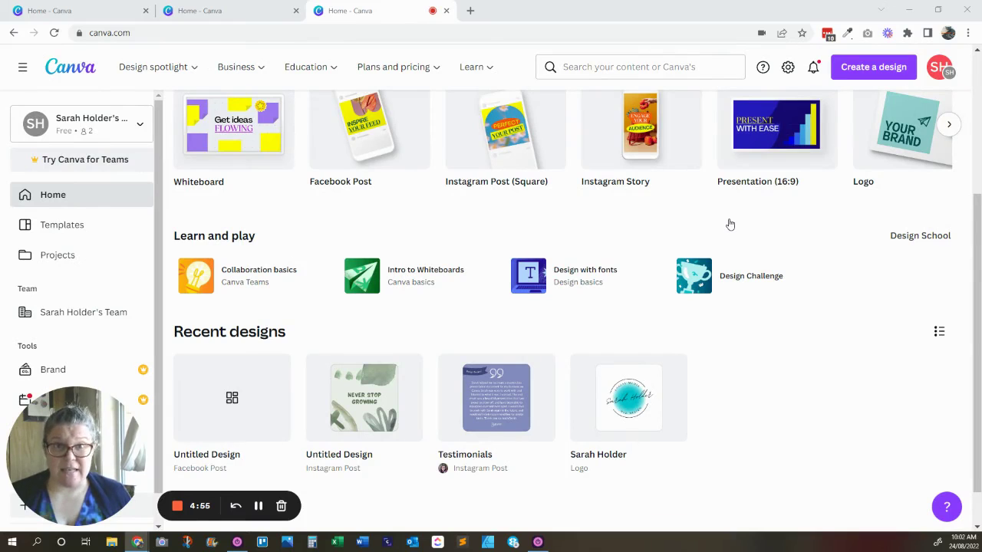
# Step: Visit the team's page from the account menu, then return to the home page
pyautogui.scroll(3, 865, 234)
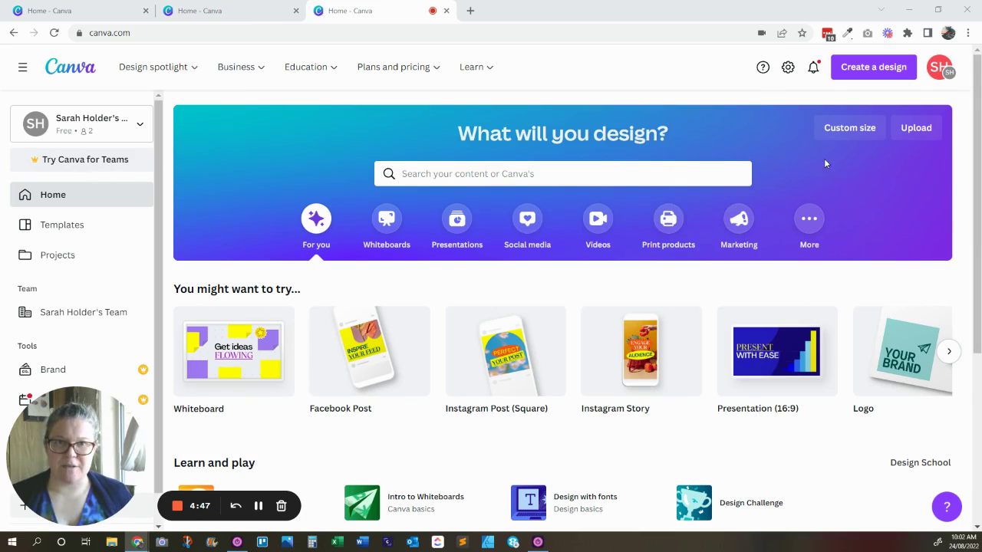
pyautogui.scroll(-1, 824, 158)
pyautogui.scroll(1, 341, 157)
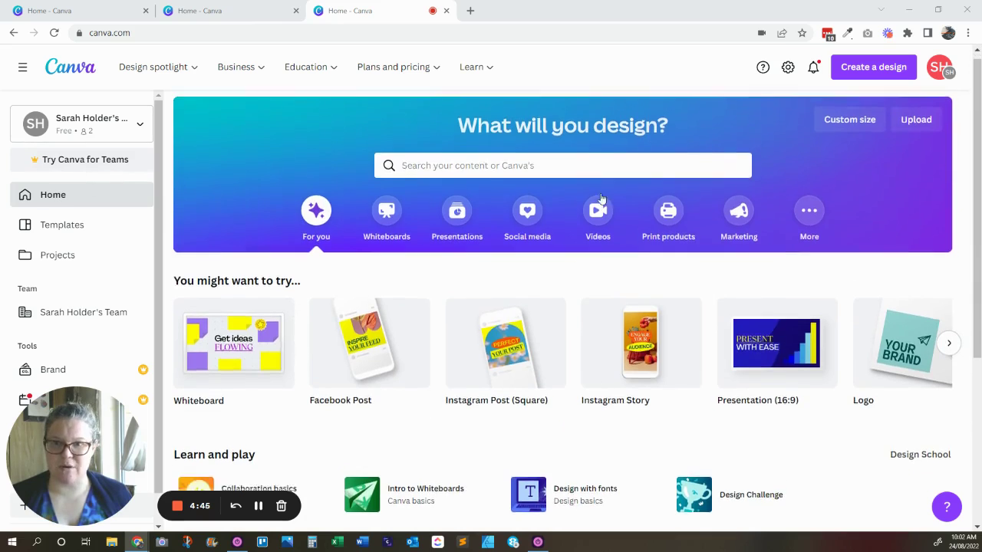
pyautogui.scroll(-3, 602, 204)
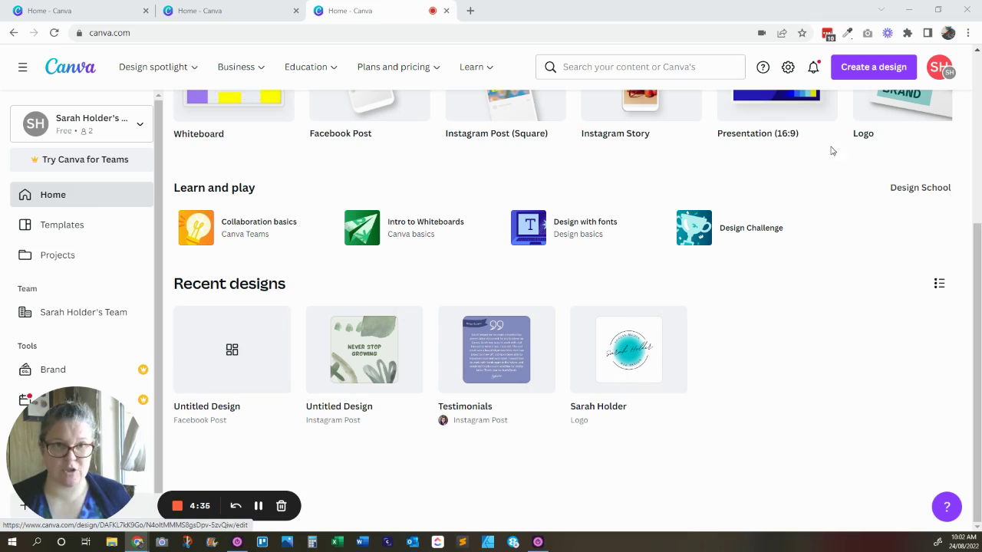
pyautogui.click(942, 70)
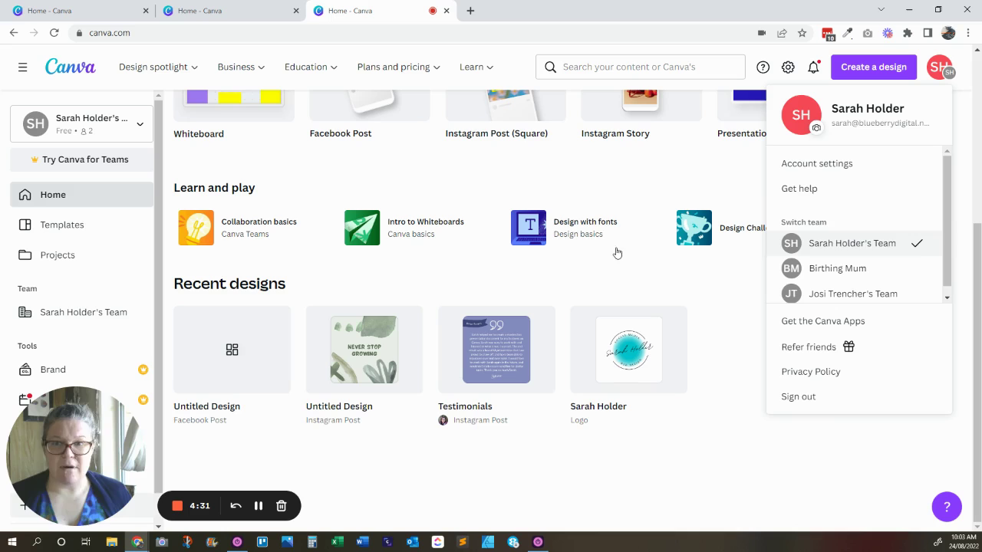
pyautogui.click(65, 316)
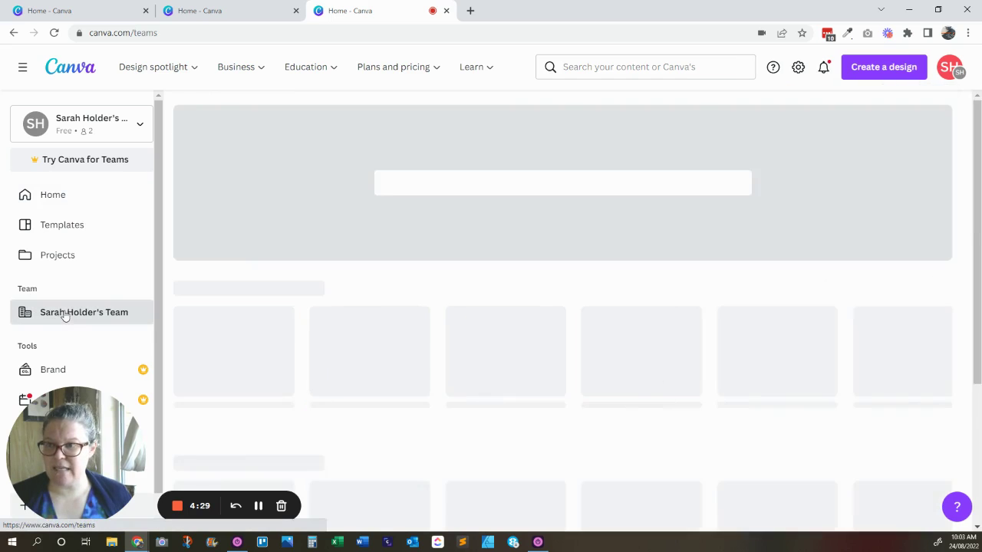
pyautogui.scroll(-2, 591, 394)
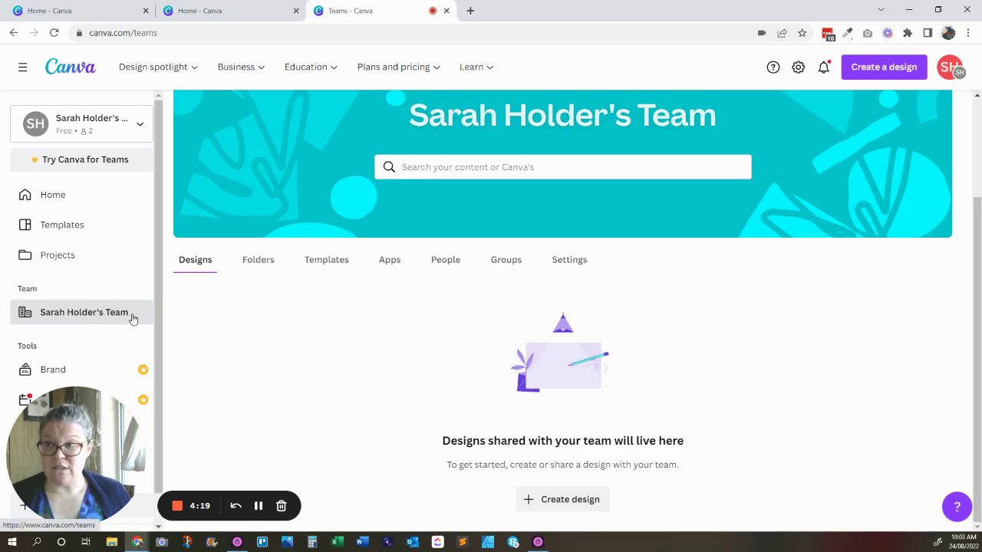
pyautogui.click(51, 196)
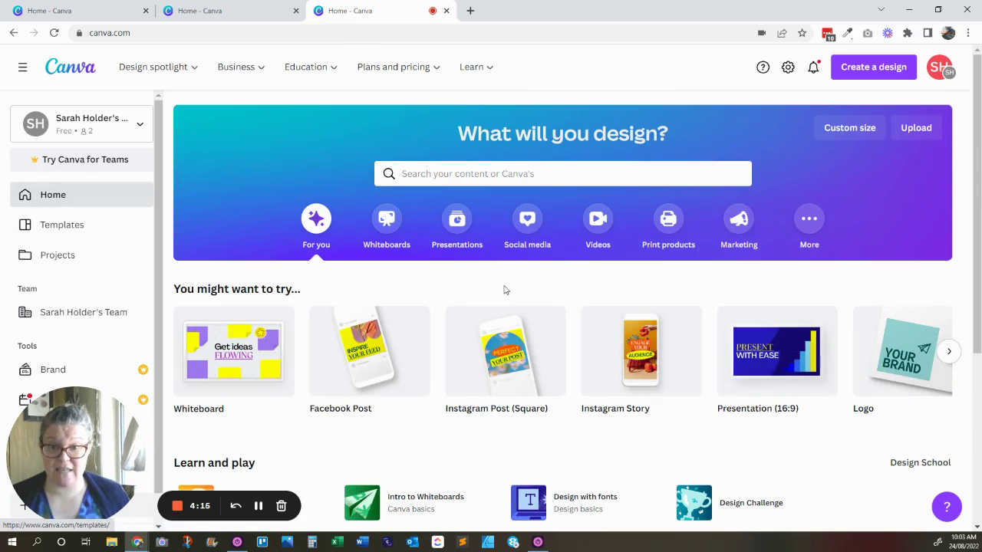
pyautogui.scroll(-3, 583, 268)
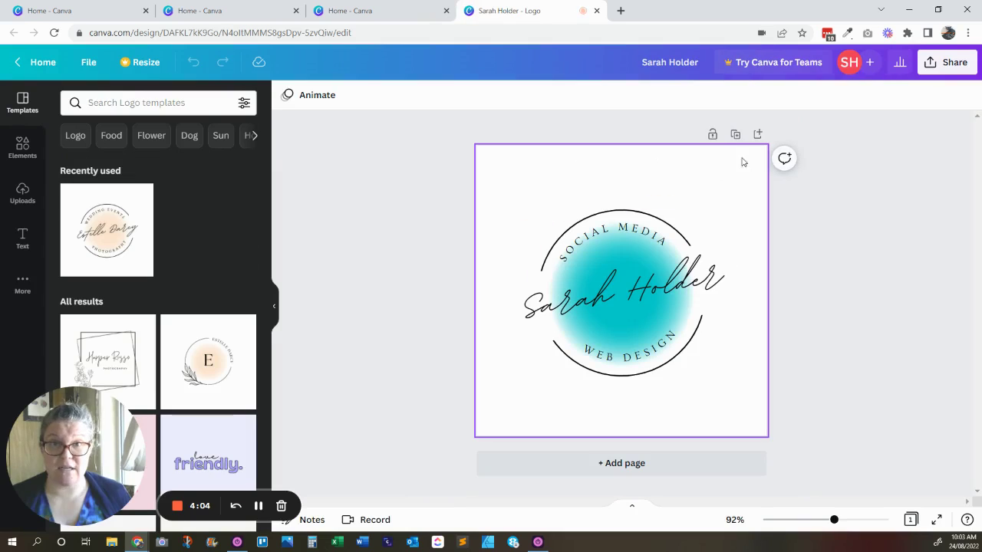
pyautogui.click(870, 64)
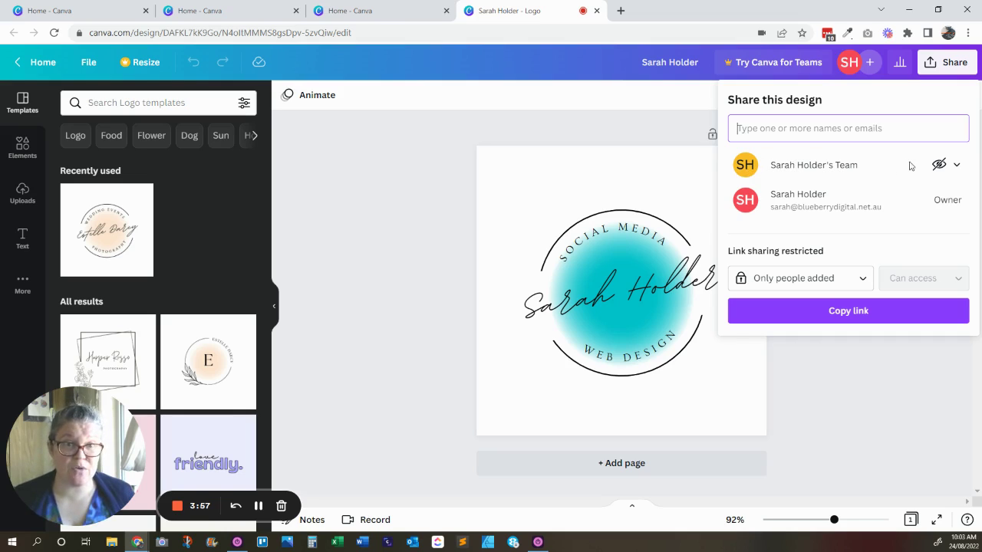
pyautogui.click(957, 168)
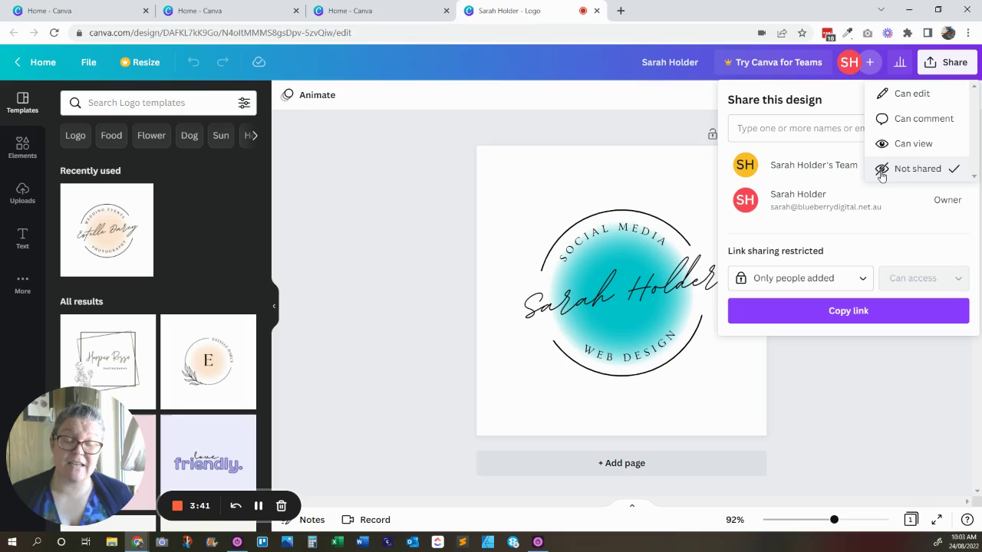
pyautogui.click(916, 96)
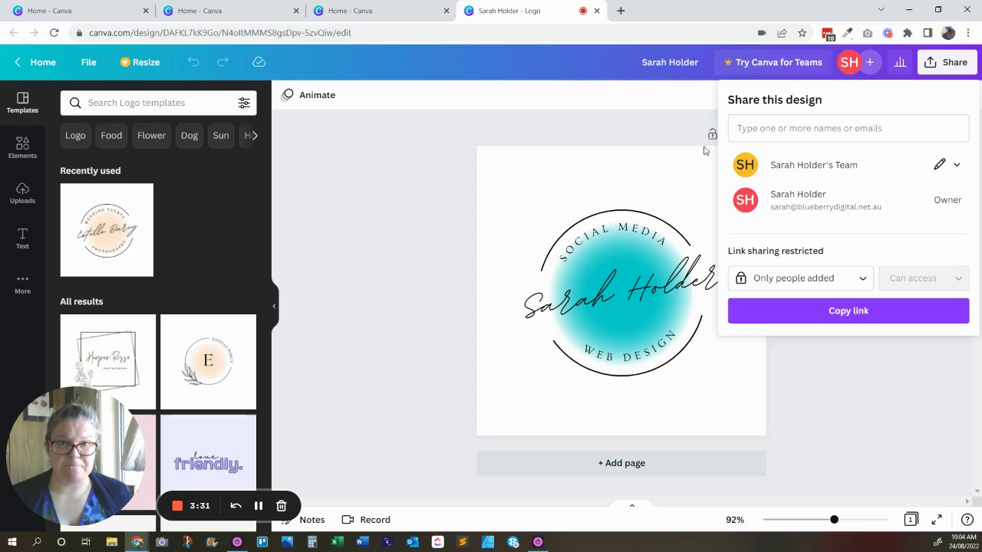
pyautogui.click(662, 136)
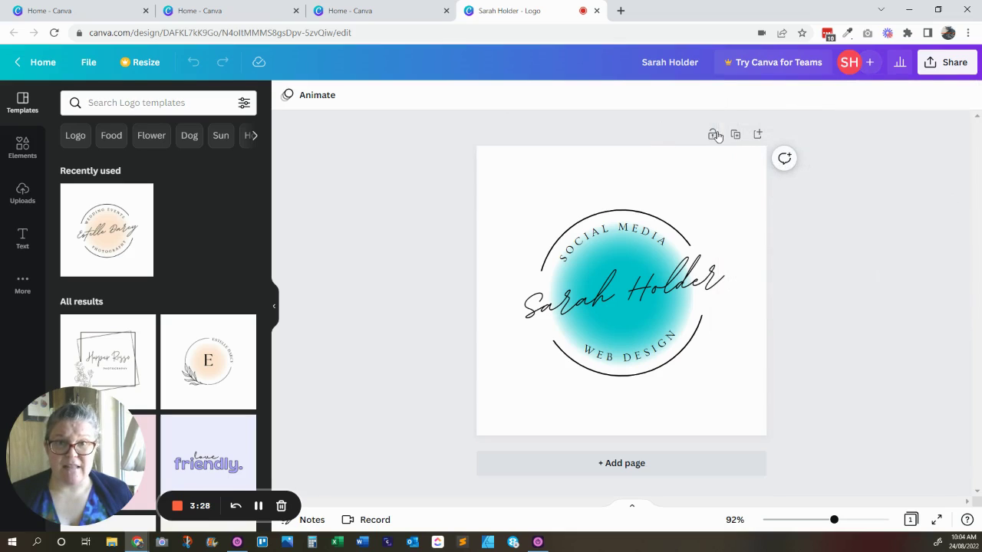
# Step: Reload Sarah Holder's Team page so the shared logo appears under Designs
pyautogui.click(361, 11)
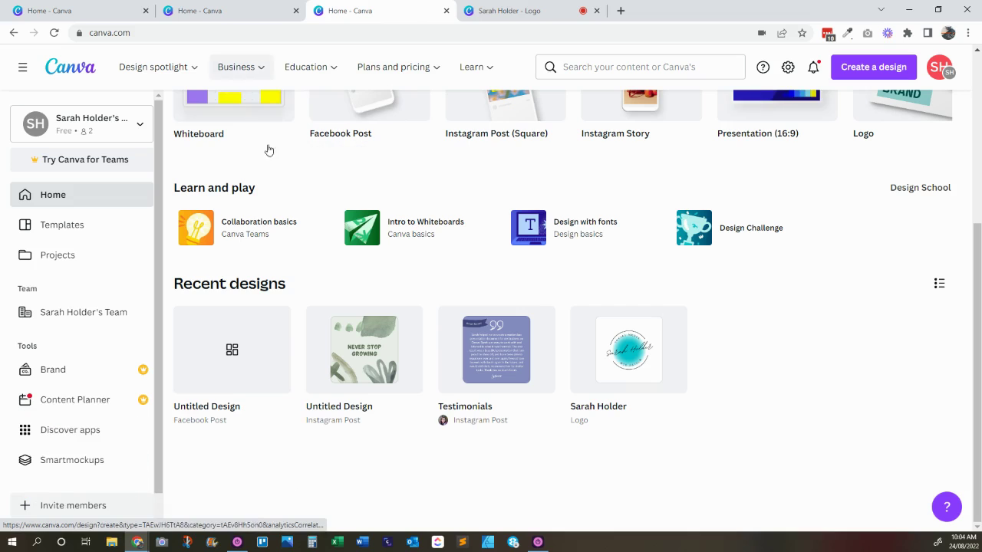
pyautogui.click(106, 317)
pyautogui.scroll(-2, 422, 291)
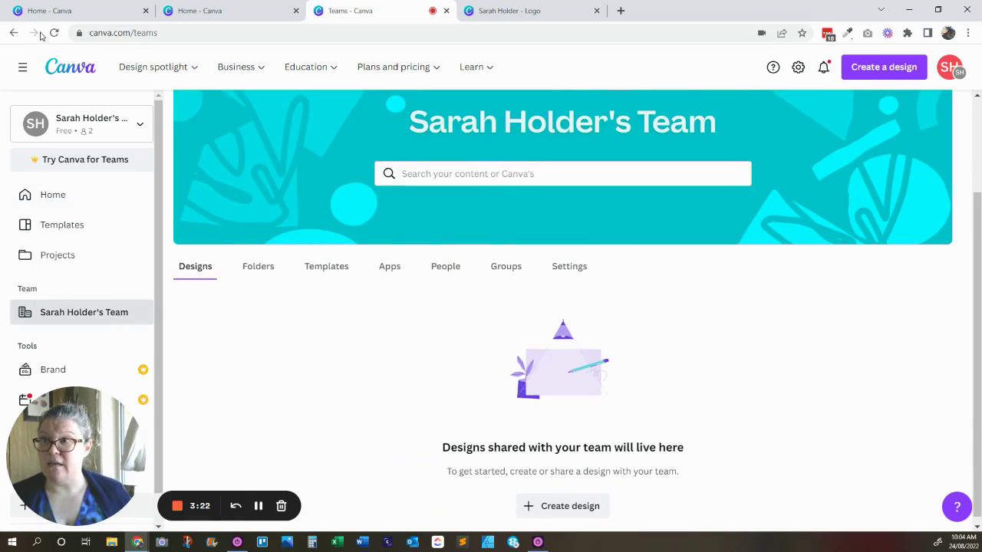
pyautogui.click(54, 33)
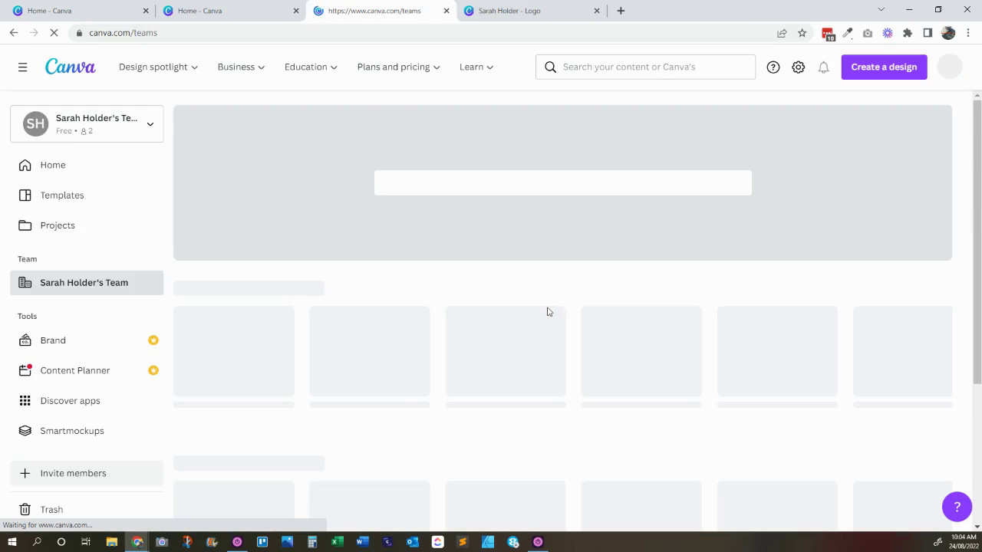
pyautogui.scroll(-1, 623, 328)
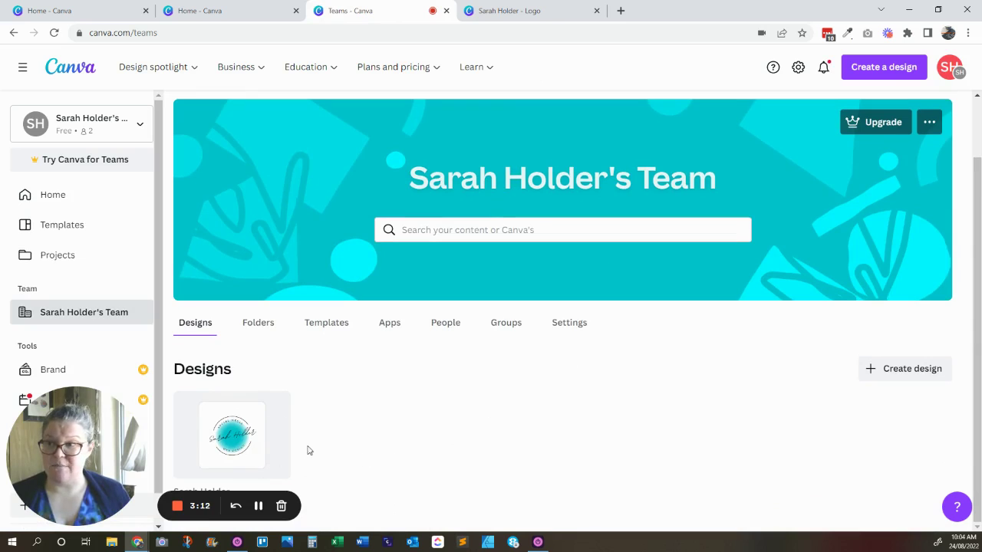
pyautogui.scroll(-1, 69, 269)
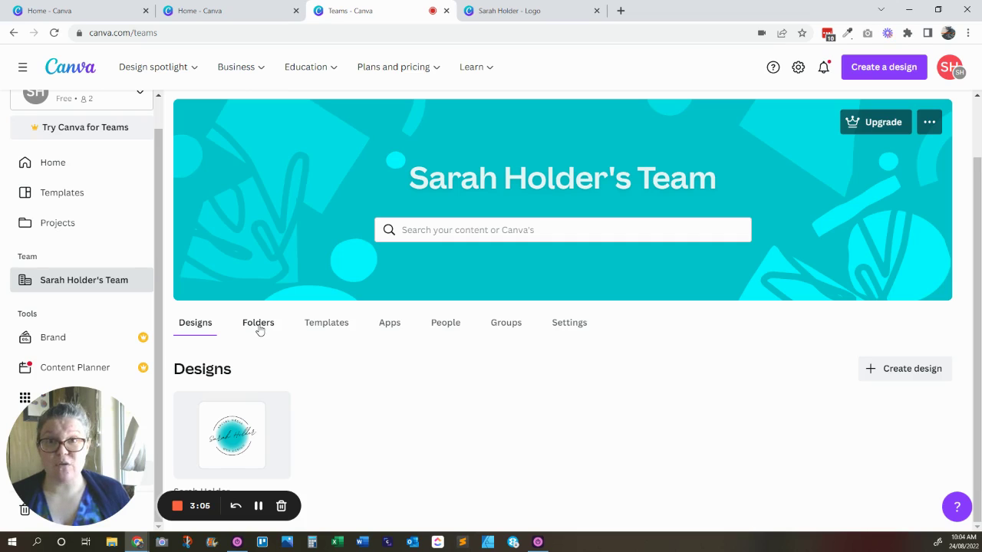
pyautogui.click(55, 165)
# Step: Open the Testimonials Instagram post from Recent designs
pyautogui.scroll(-5, 500, 300)
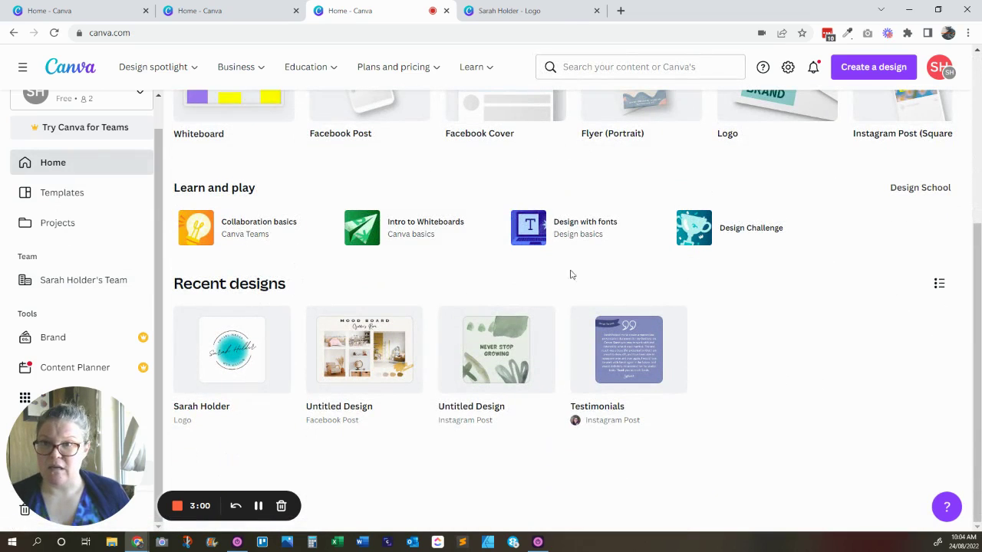
pyautogui.scroll(1, 767, 359)
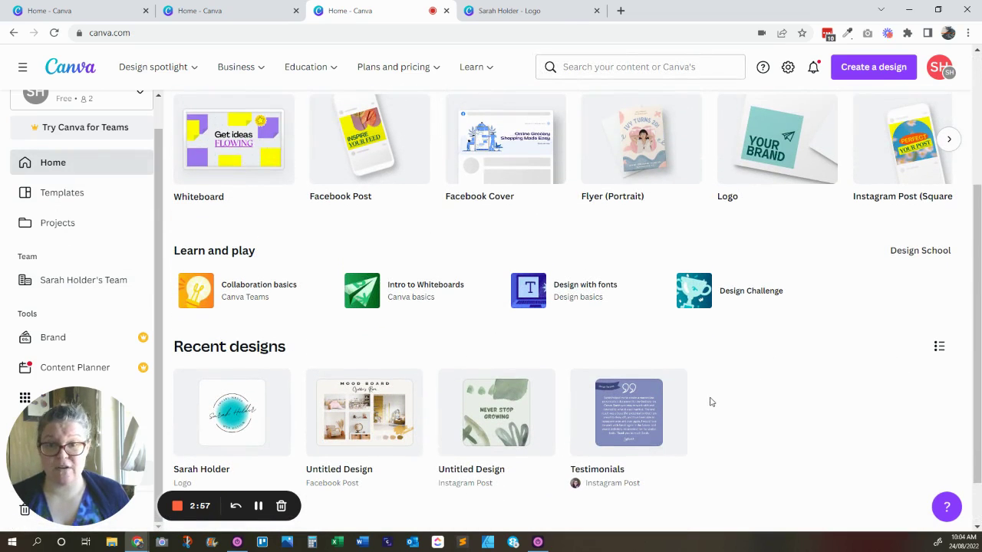
pyautogui.scroll(-1, 693, 397)
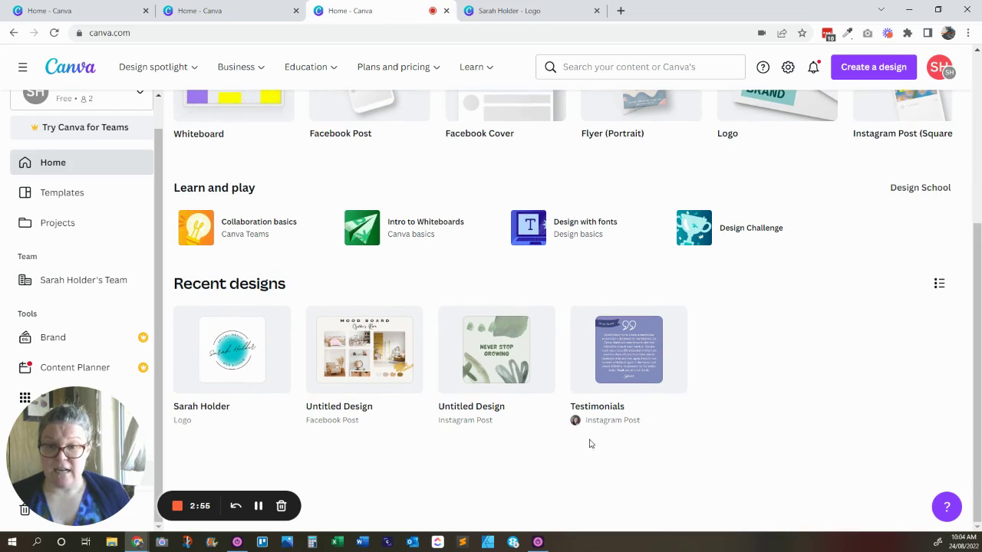
pyautogui.moveTo(629, 364)
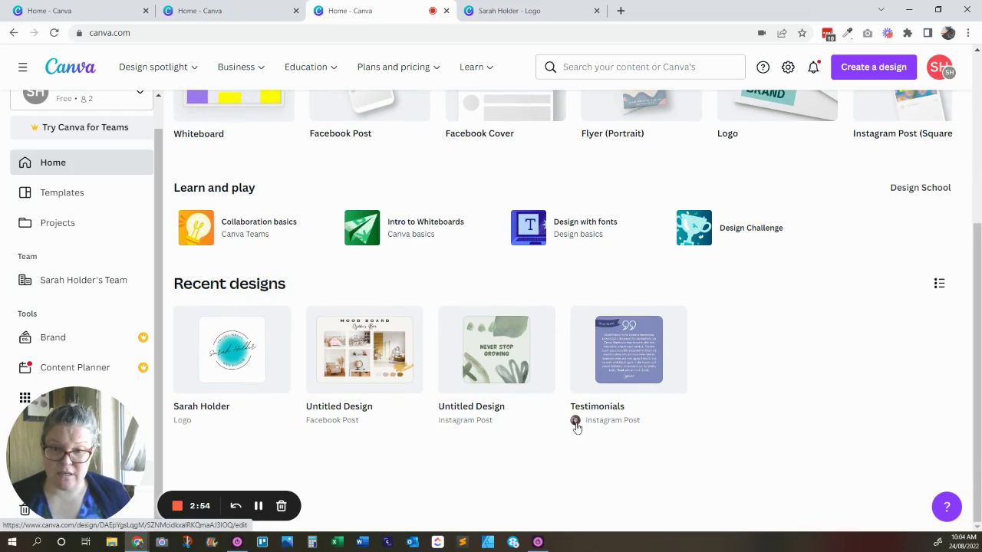
pyautogui.click(621, 370)
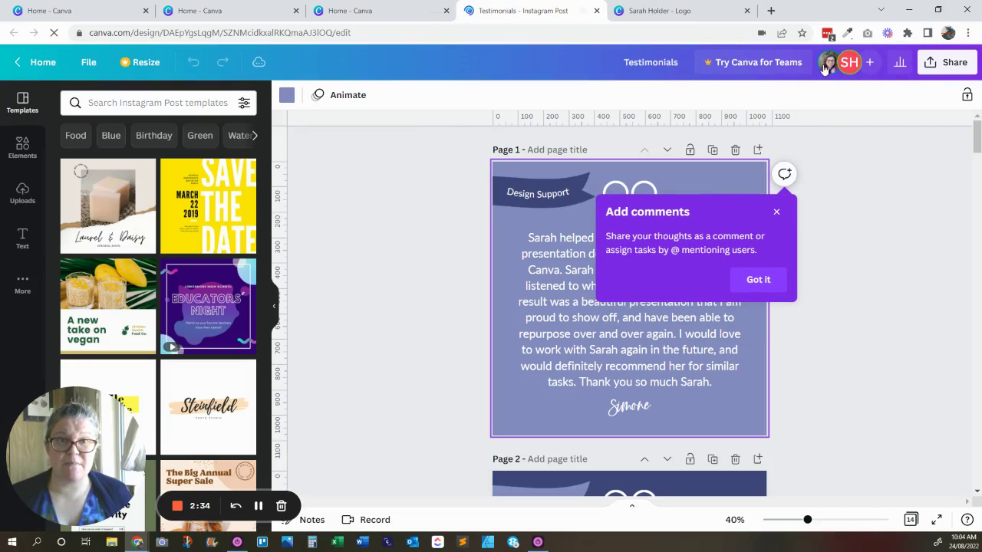
pyautogui.click(870, 64)
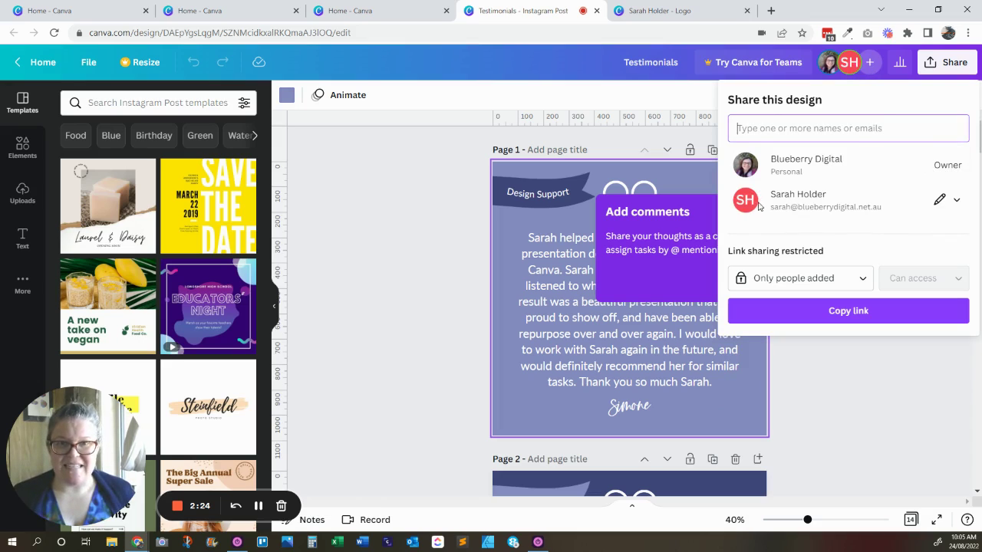
pyautogui.click(957, 203)
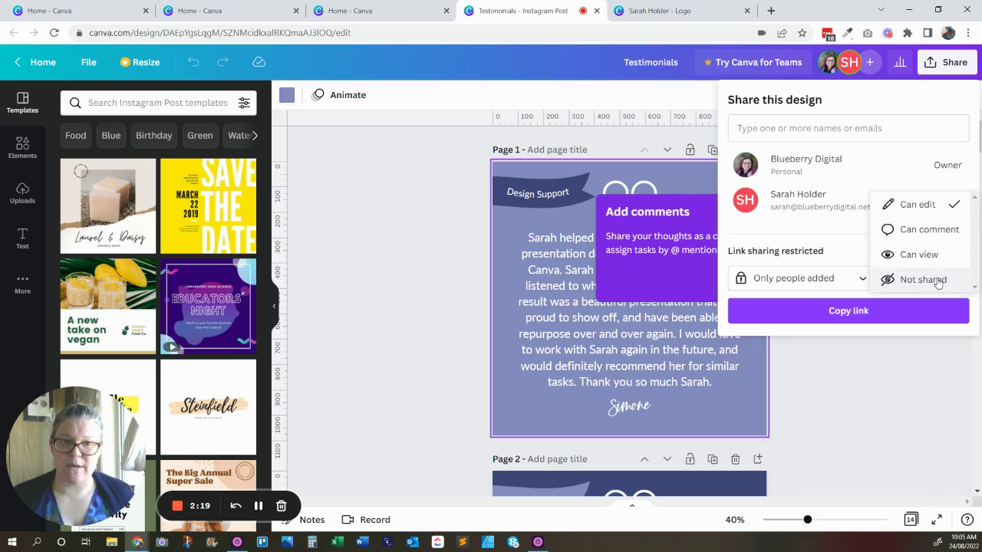
pyautogui.click(965, 183)
pyautogui.click(423, 177)
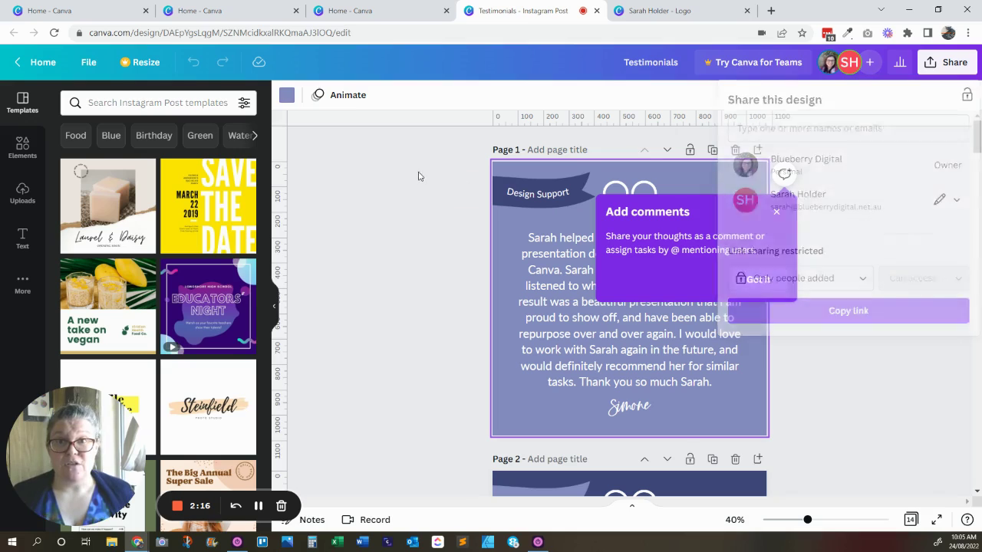